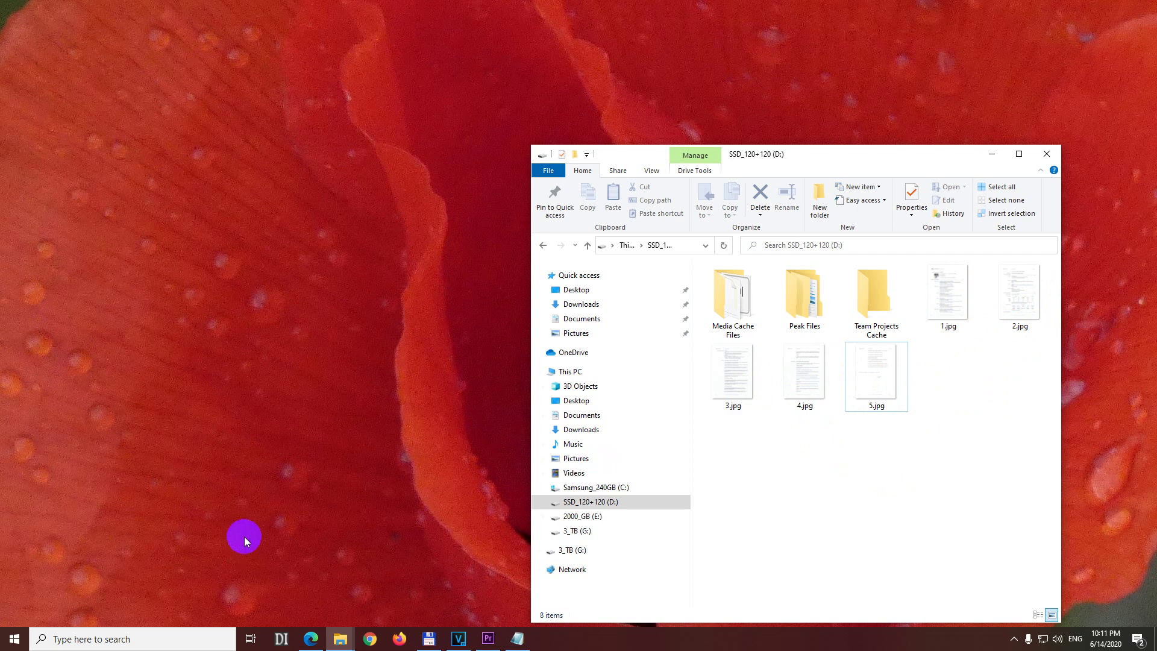
Launch Microsoft Word by searching 'word' in the Start menu
key(super)
text(word)
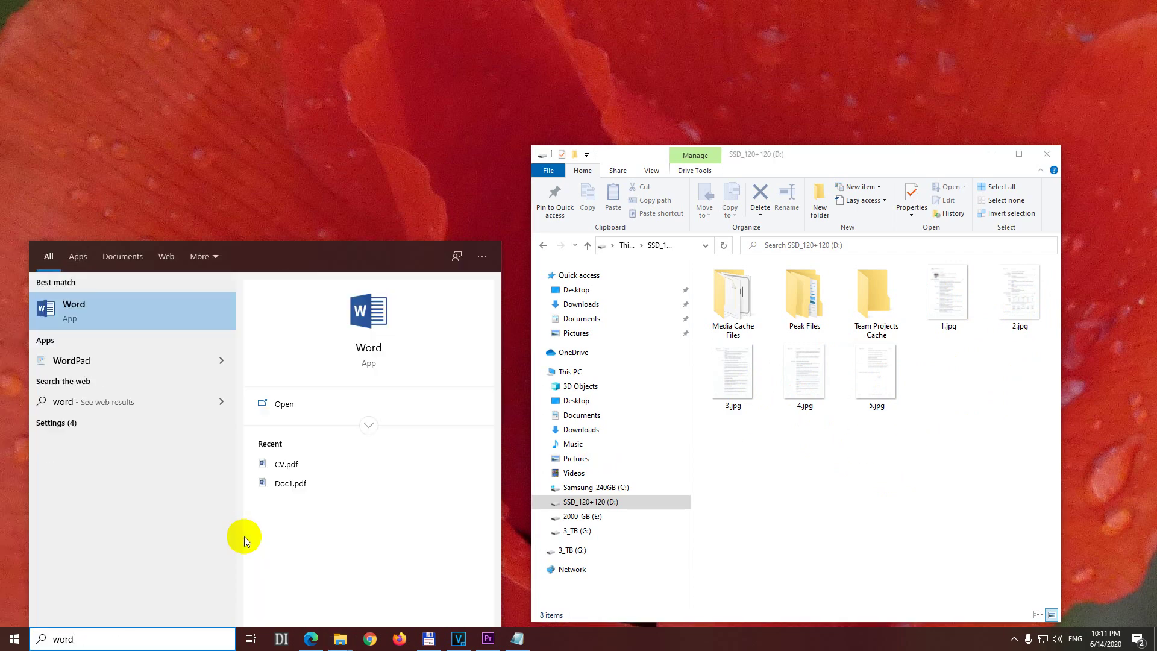
click(91, 309)
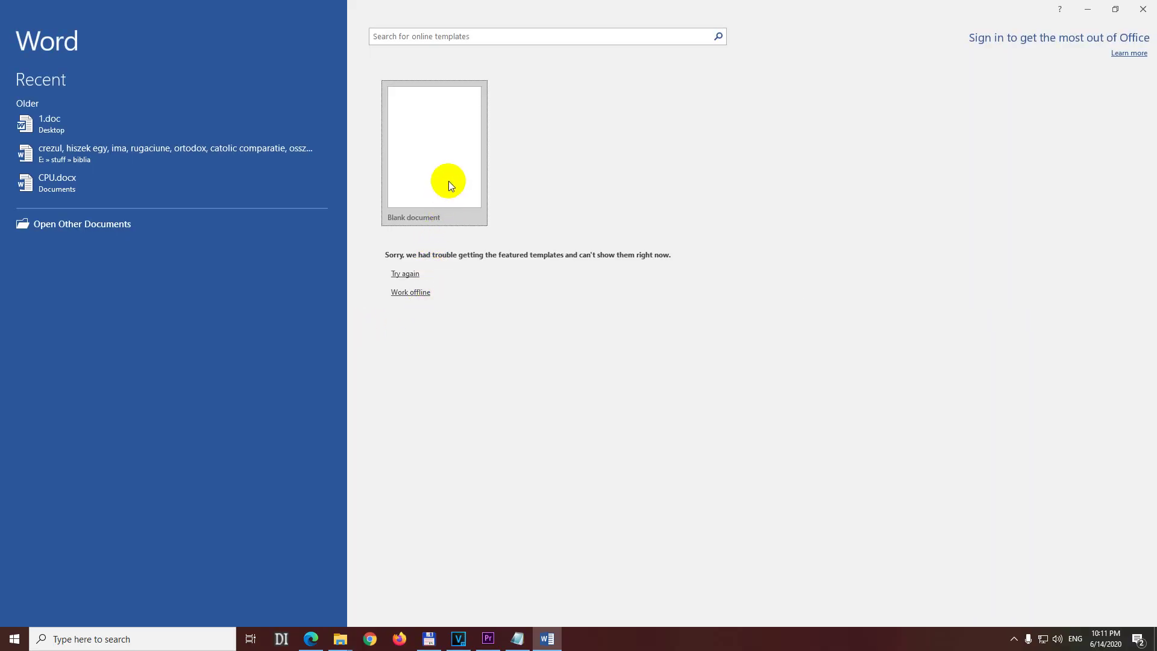
Create a new blank document (Document1) from the Word start screen
click(440, 162)
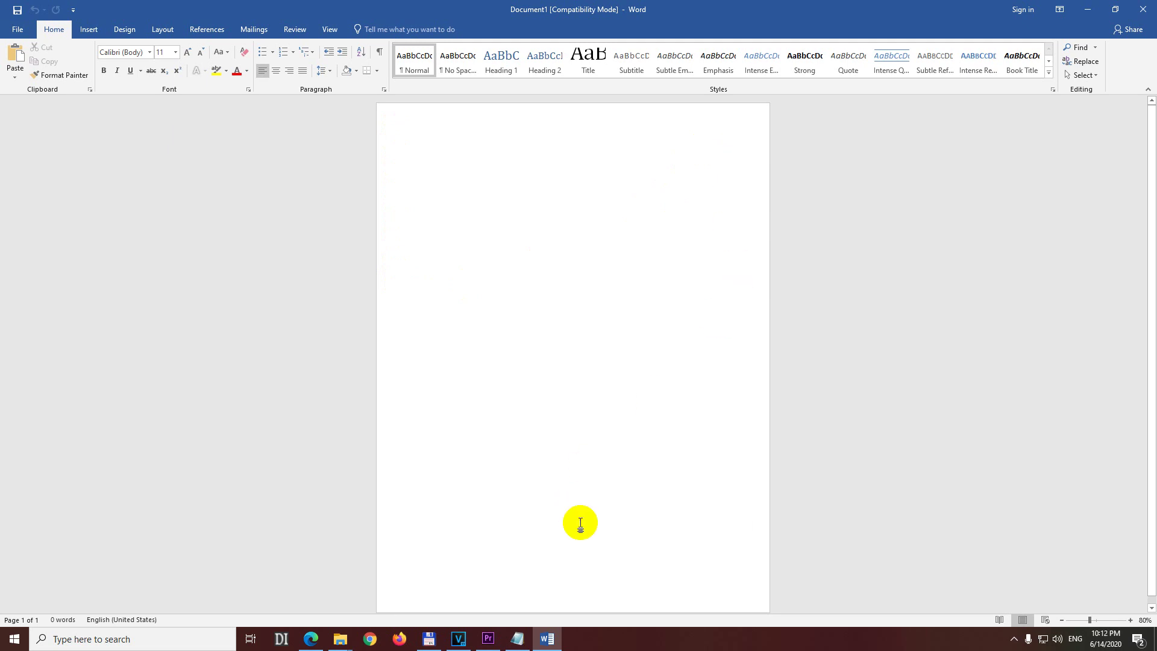
Enter 0 for the top, left, bottom and right margins in Page Setup
click(166, 30)
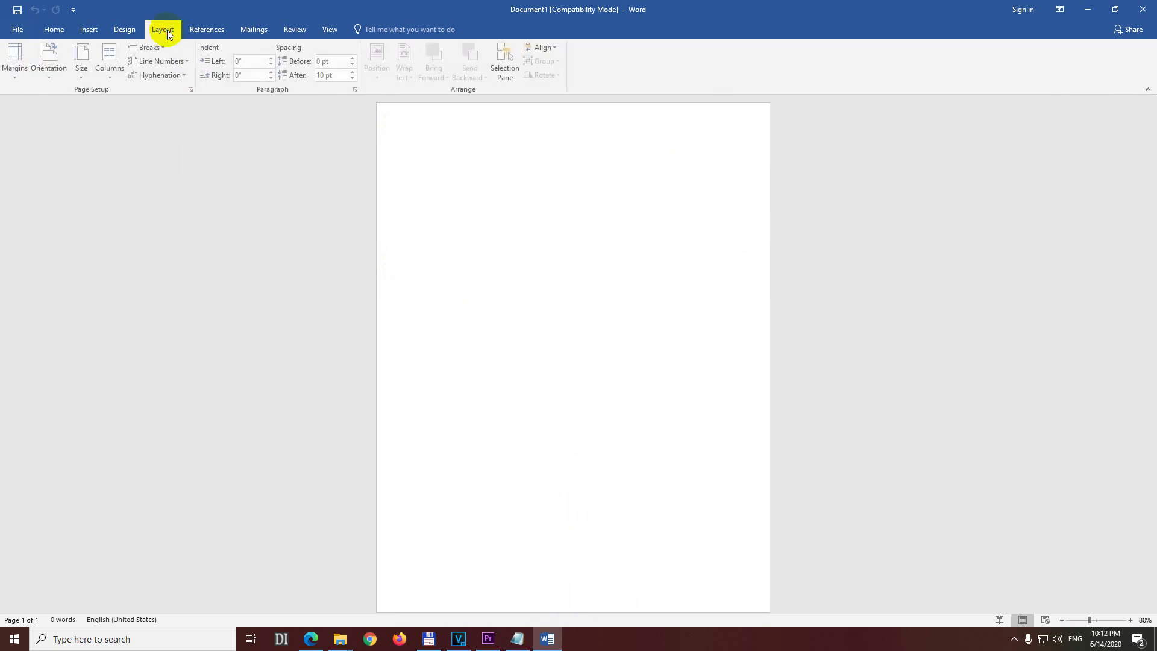
click(18, 74)
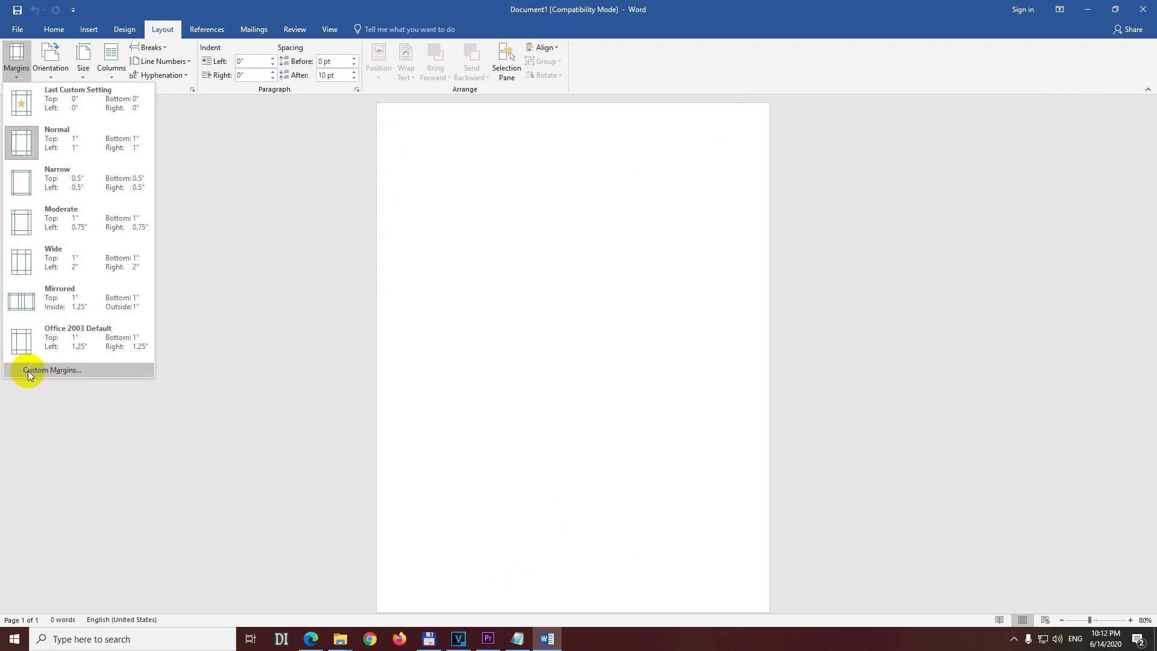
click(51, 370)
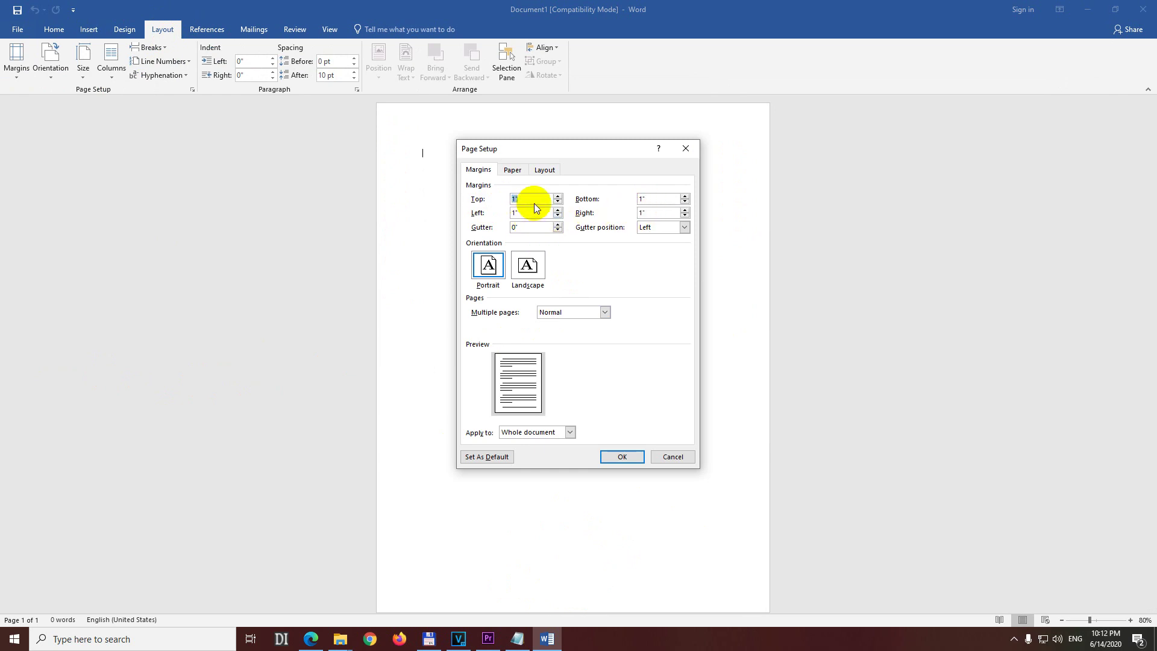
click(504, 199)
text(0)
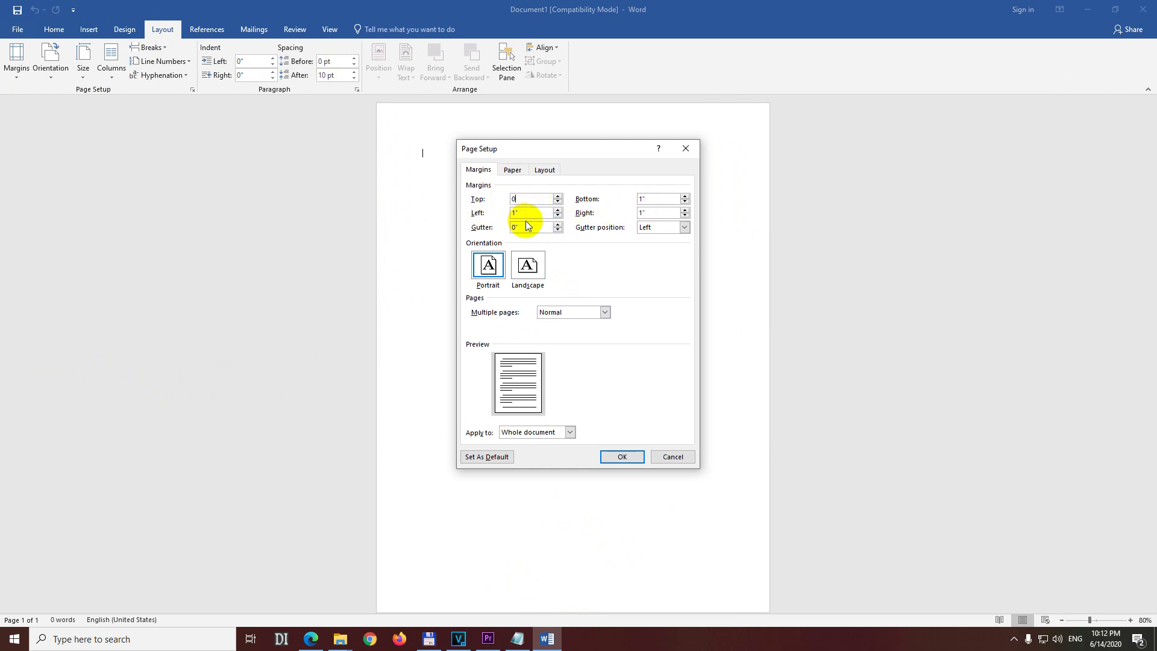
double_click(515, 212)
text(0)
double_click(647, 199)
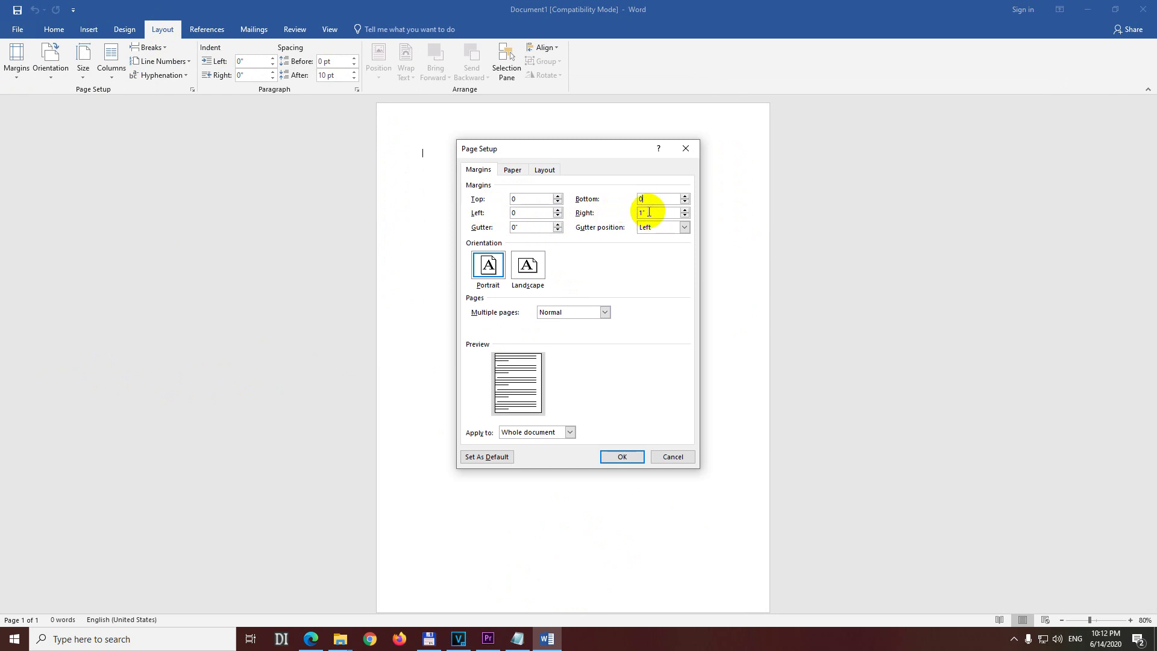
text(0)
double_click(645, 212)
text(0)
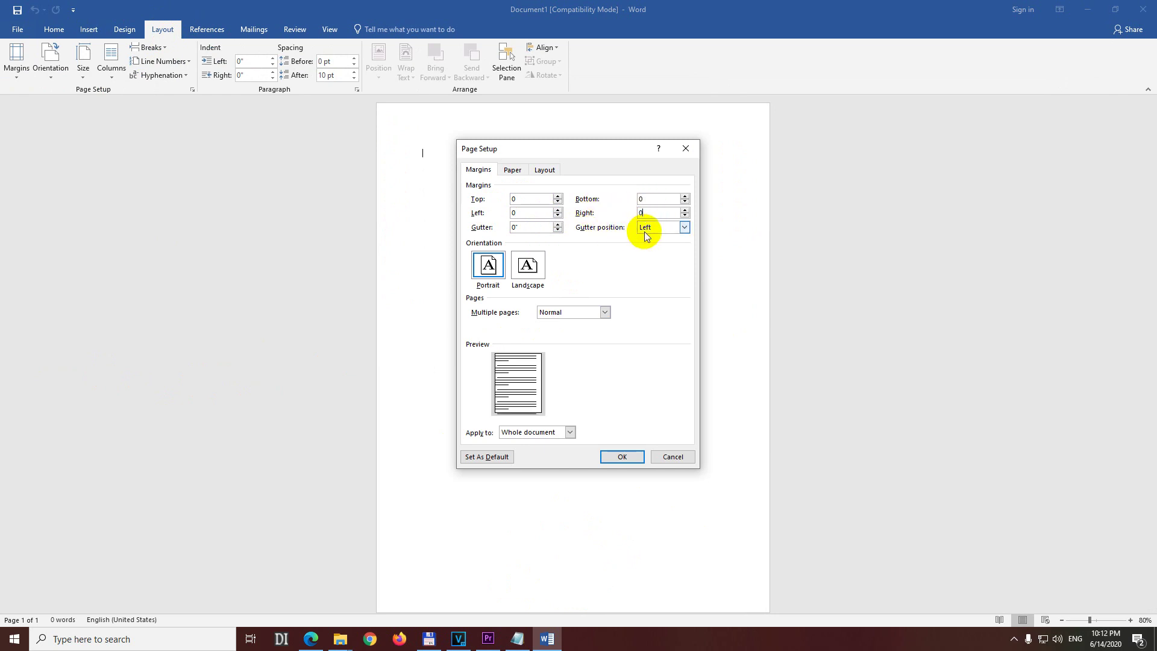
Apply the zero margins despite the printable-area warning and set the paper size to A4
click(623, 457)
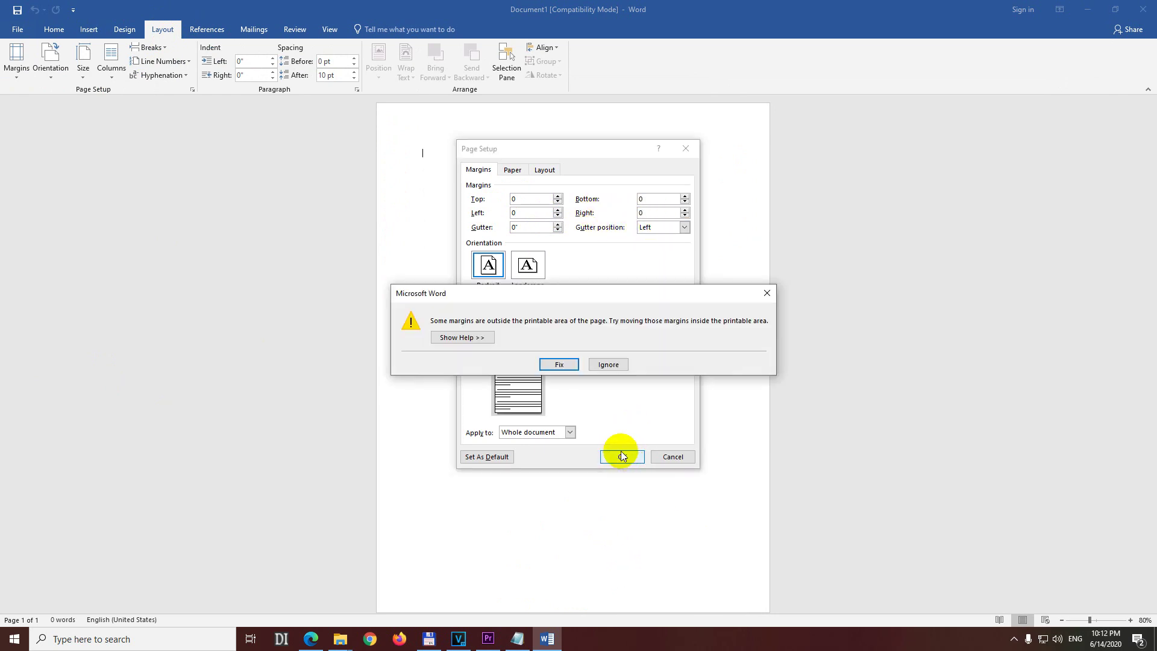
click(609, 365)
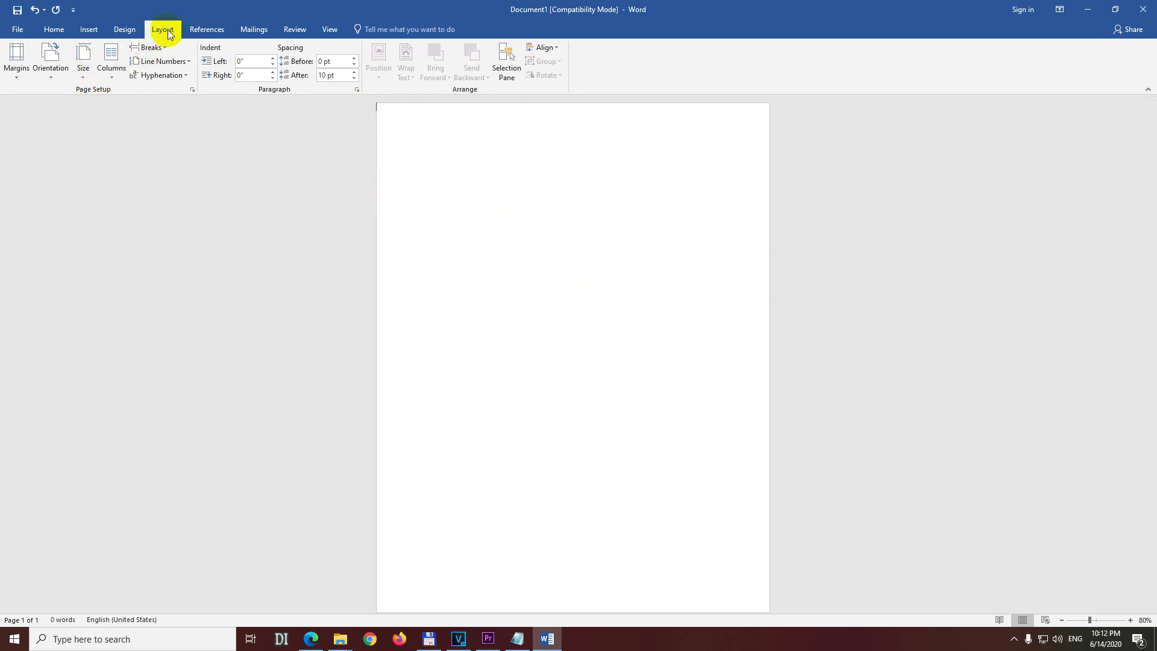
click(83, 74)
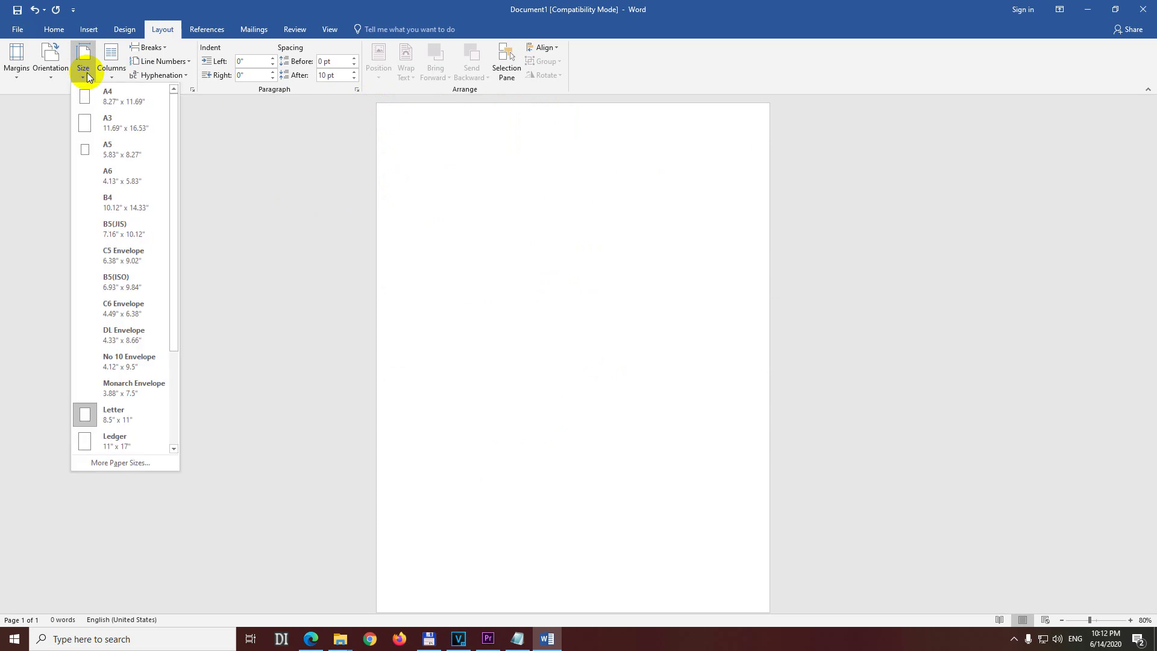
click(120, 104)
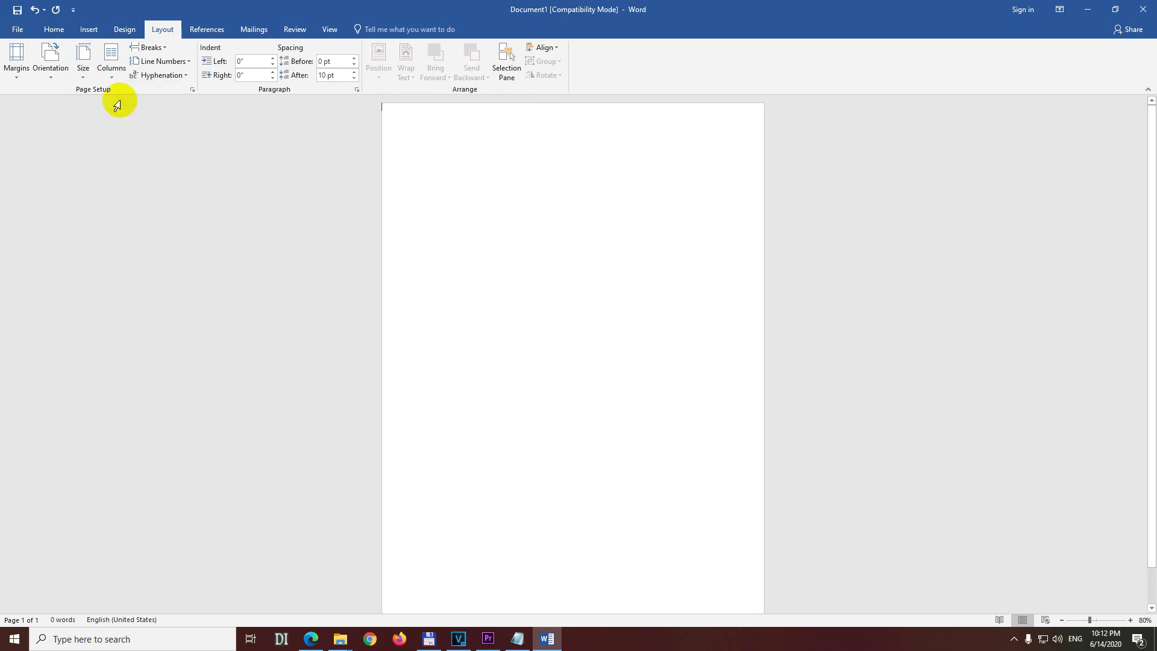
Insert the scans 1.jpg through 5.jpg from drive D: as pictures
click(90, 30)
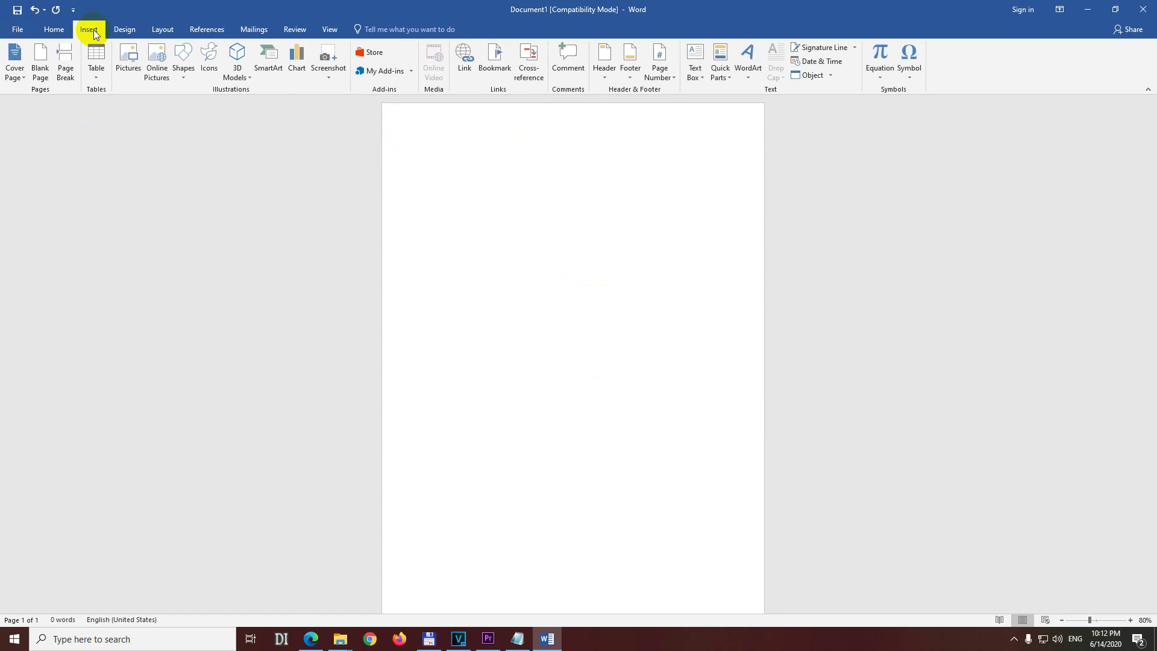
click(130, 76)
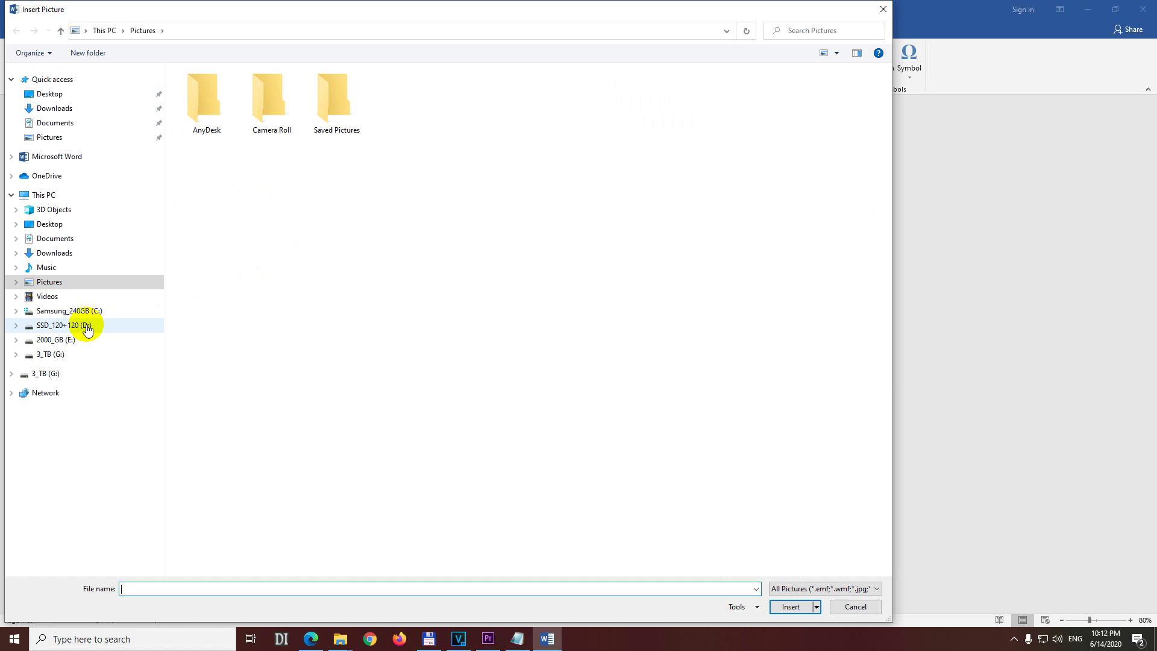
click(87, 326)
click(403, 126)
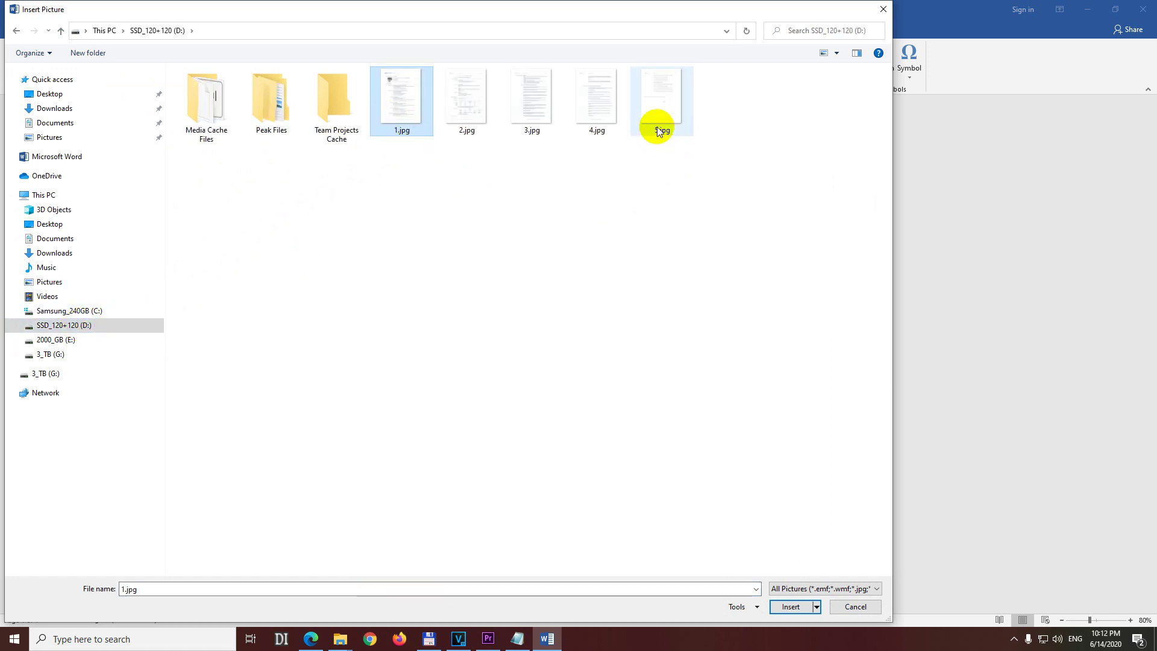
shift+click(668, 110)
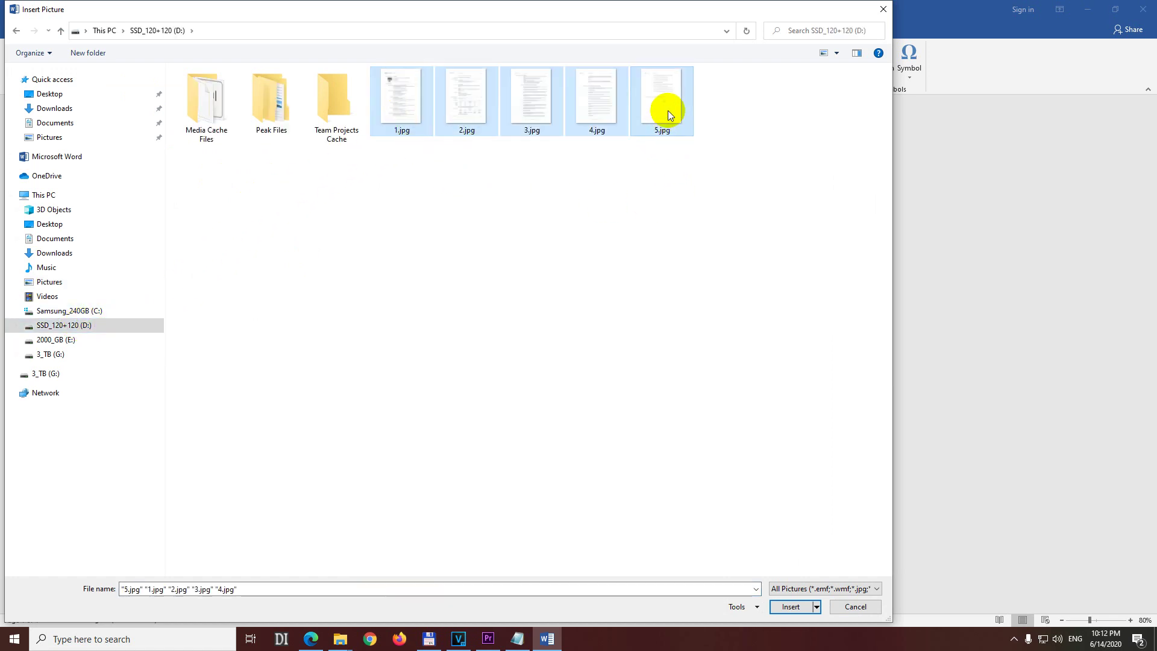
click(789, 608)
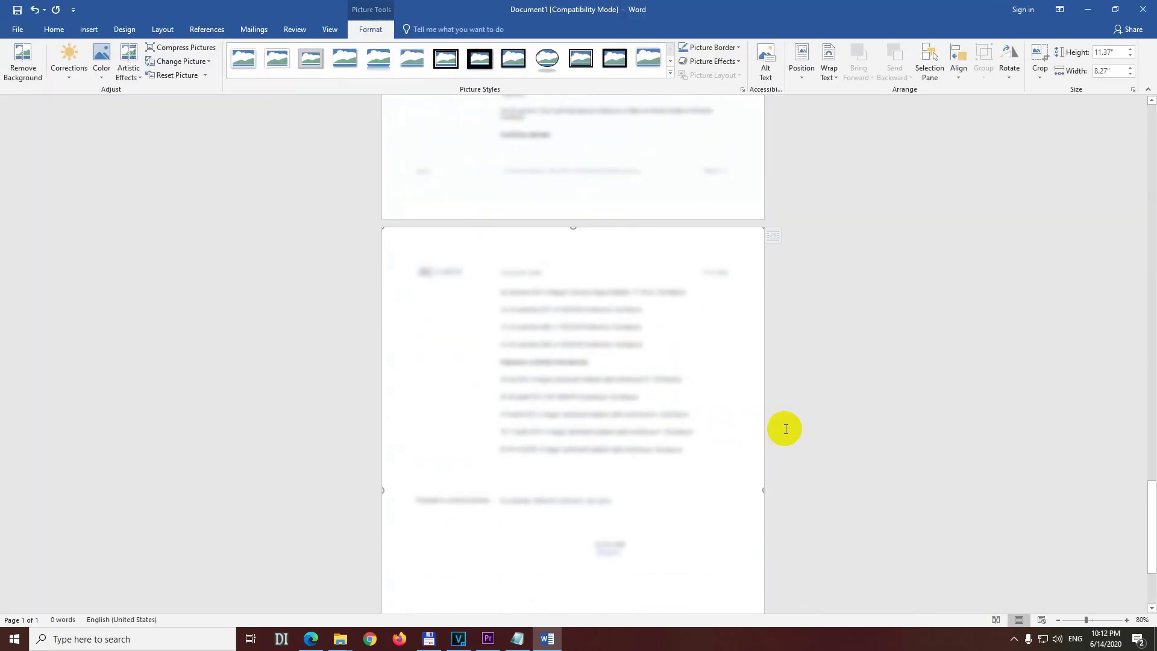
Zoom out, select all five 11.37" x 8.27" page pictures and centre-align them
click(1058, 619)
click(1058, 619)
click(1058, 620)
click(1058, 620)
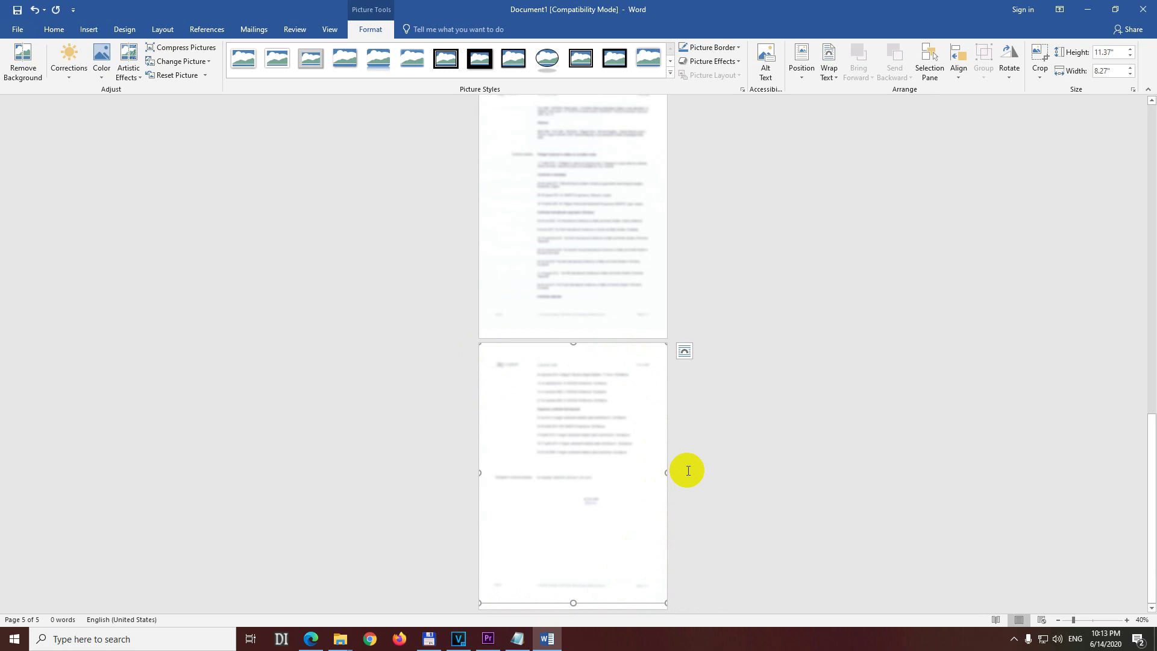
key(ctrl+a)
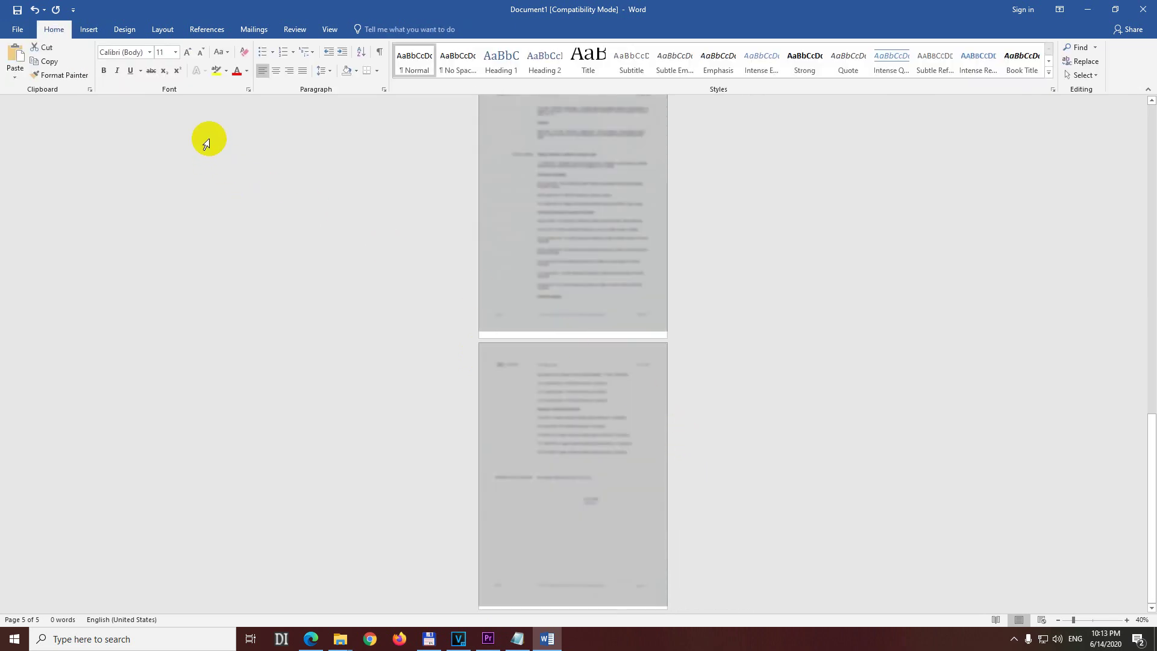
click(278, 73)
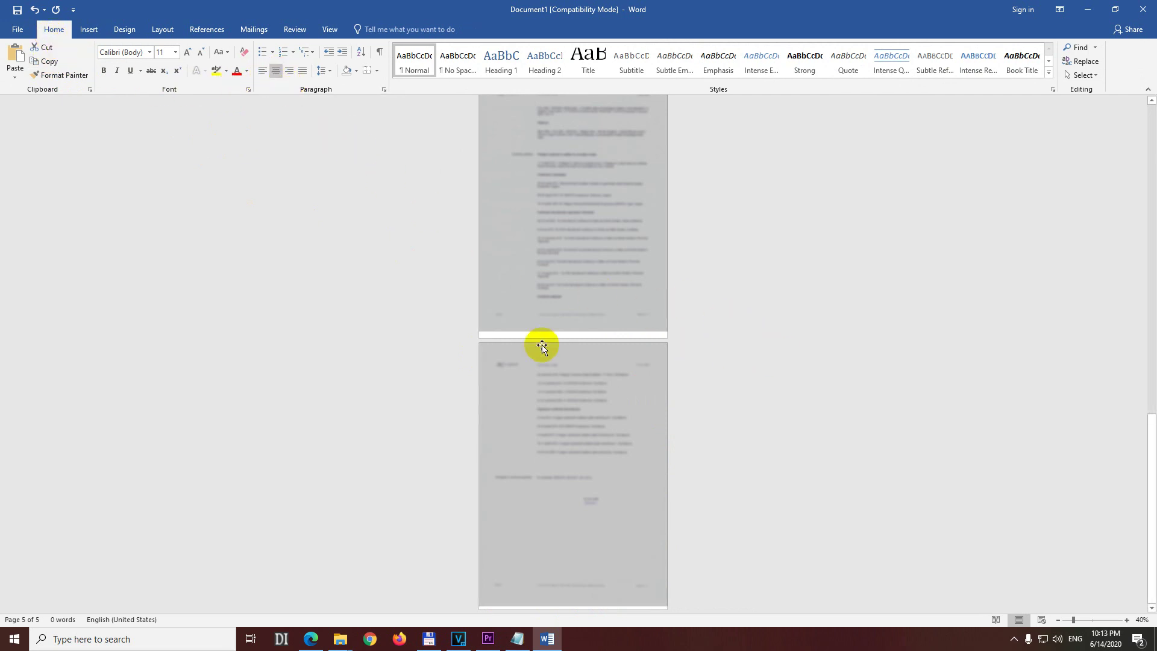
Start Save As and browse to the SSD_120+120 (D:) drive
click(21, 30)
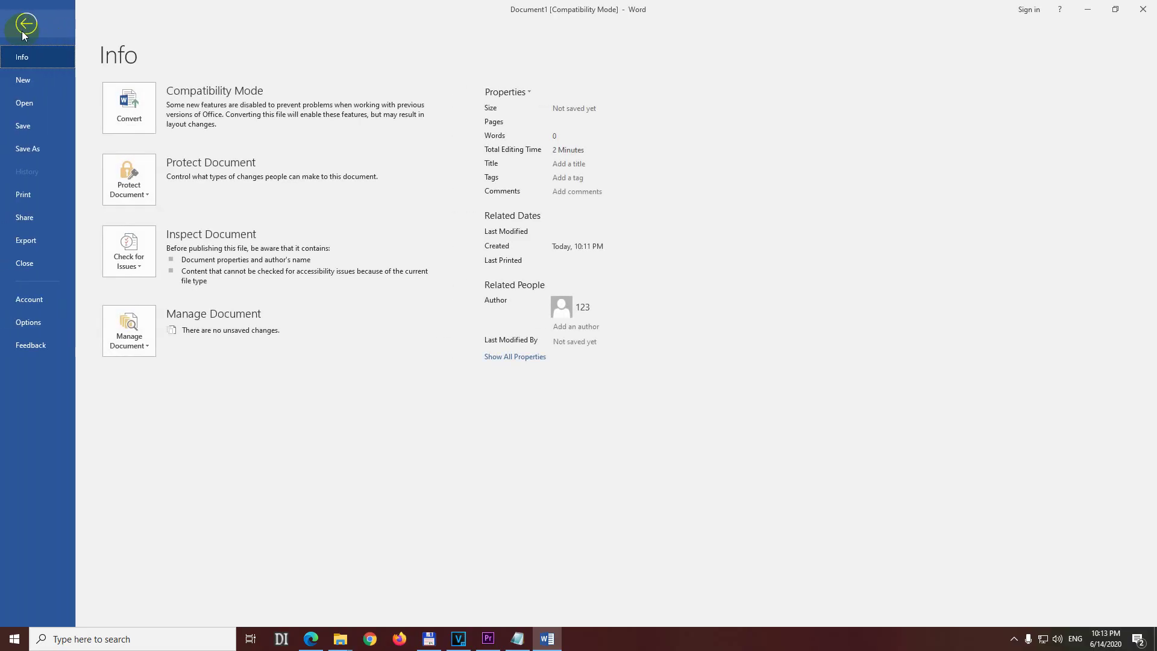
click(43, 153)
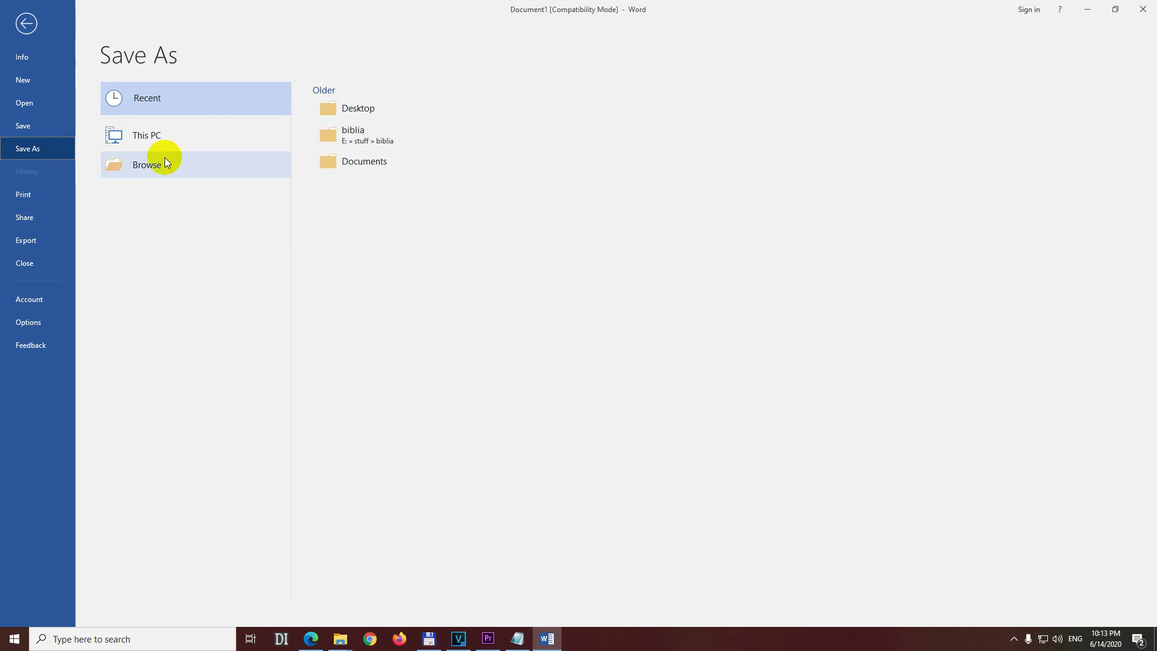
click(149, 169)
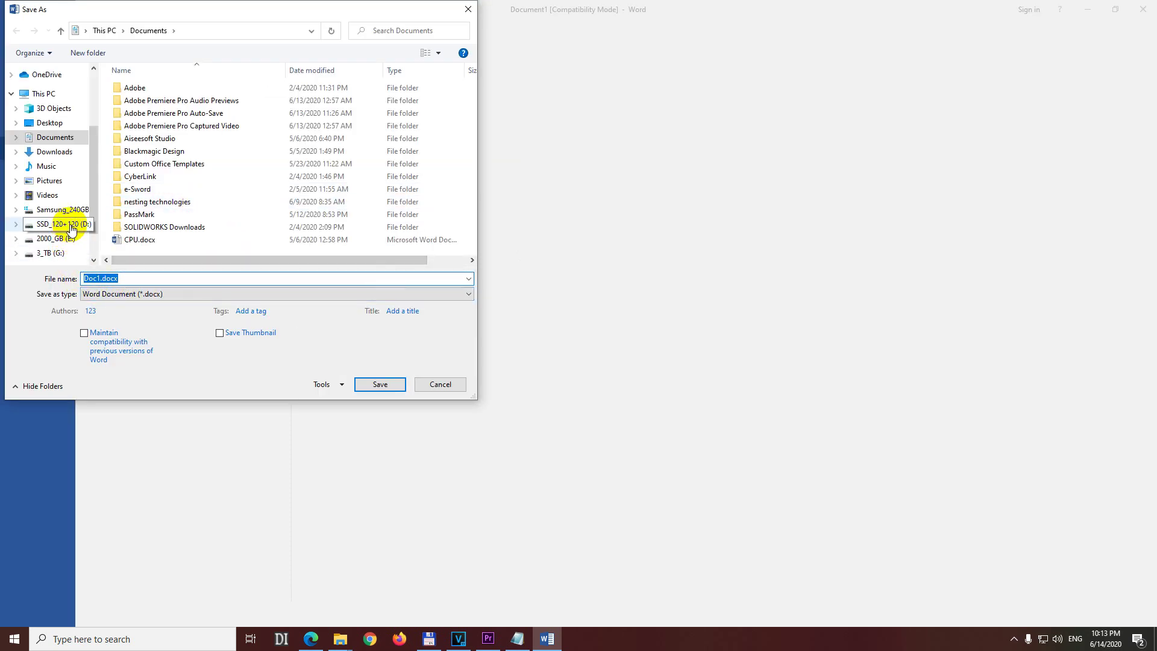
click(71, 227)
click(137, 278)
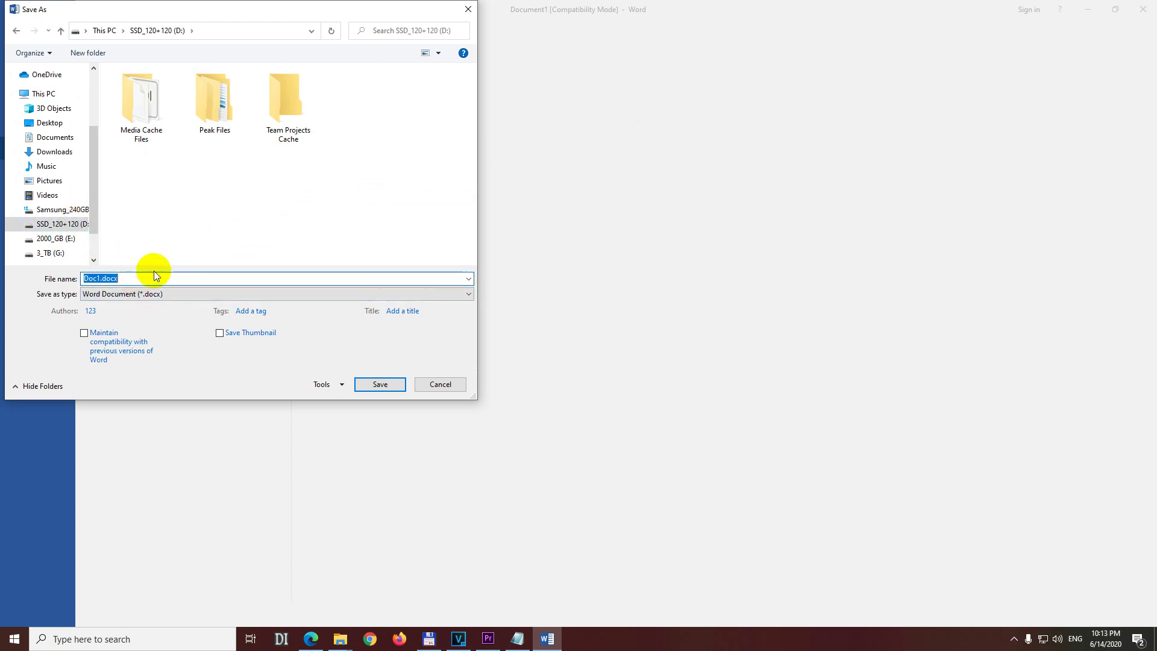
Save the document as a PDF named CV, then close Word without saving a Word copy
text(CV)
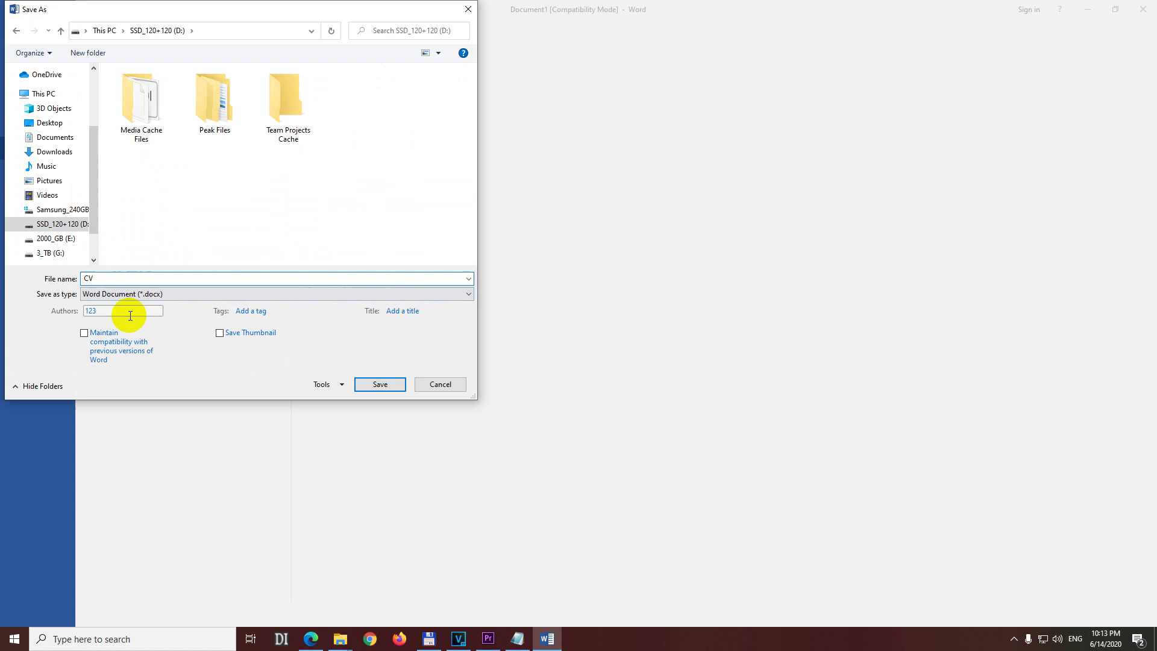
click(115, 296)
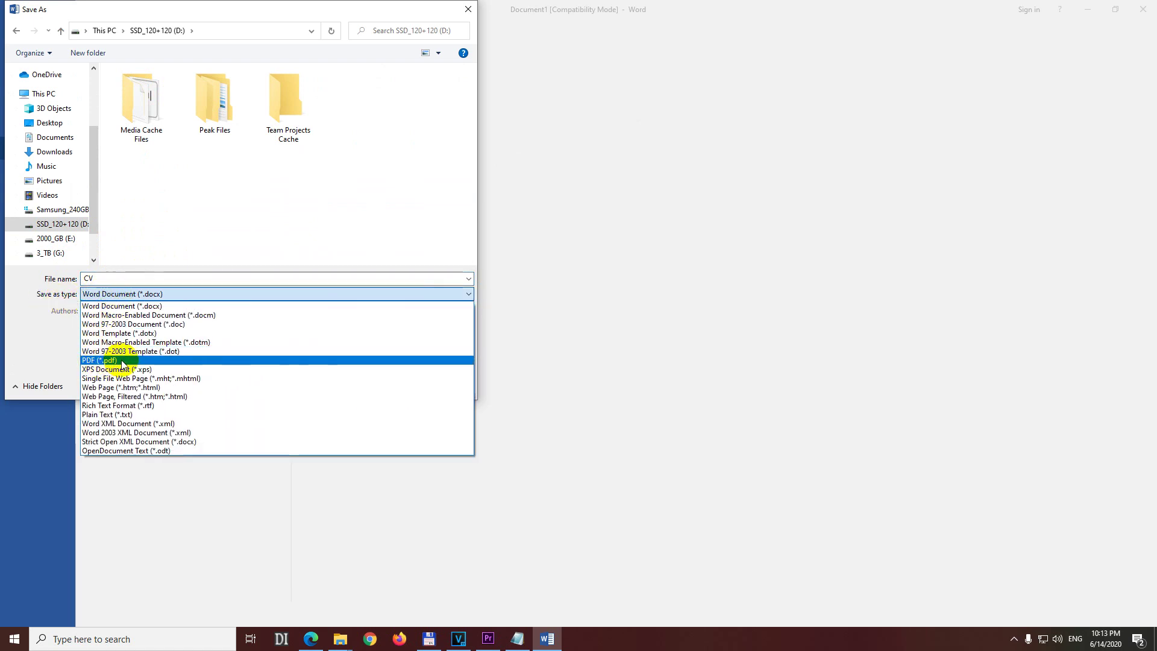
click(114, 361)
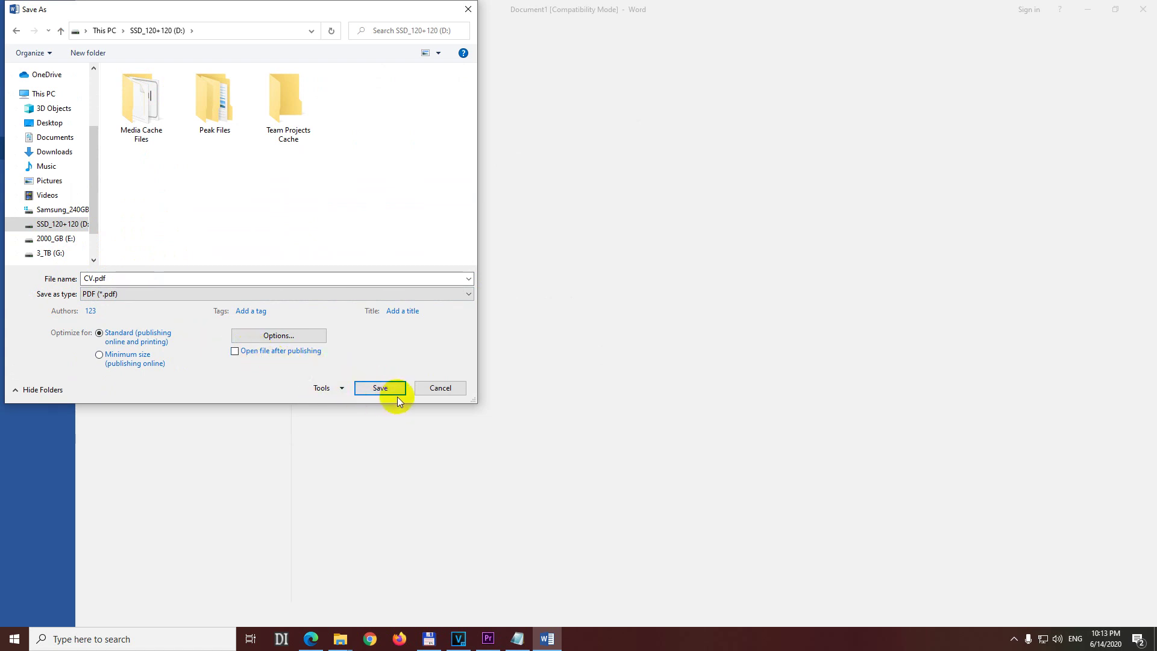
click(383, 388)
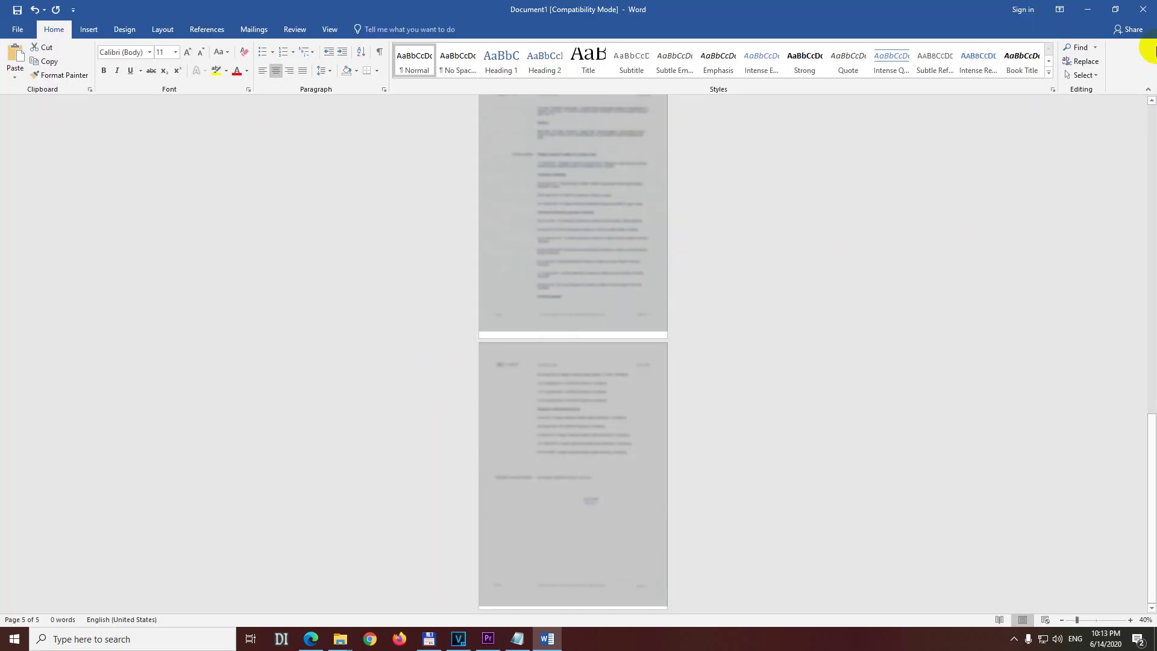
click(1143, 9)
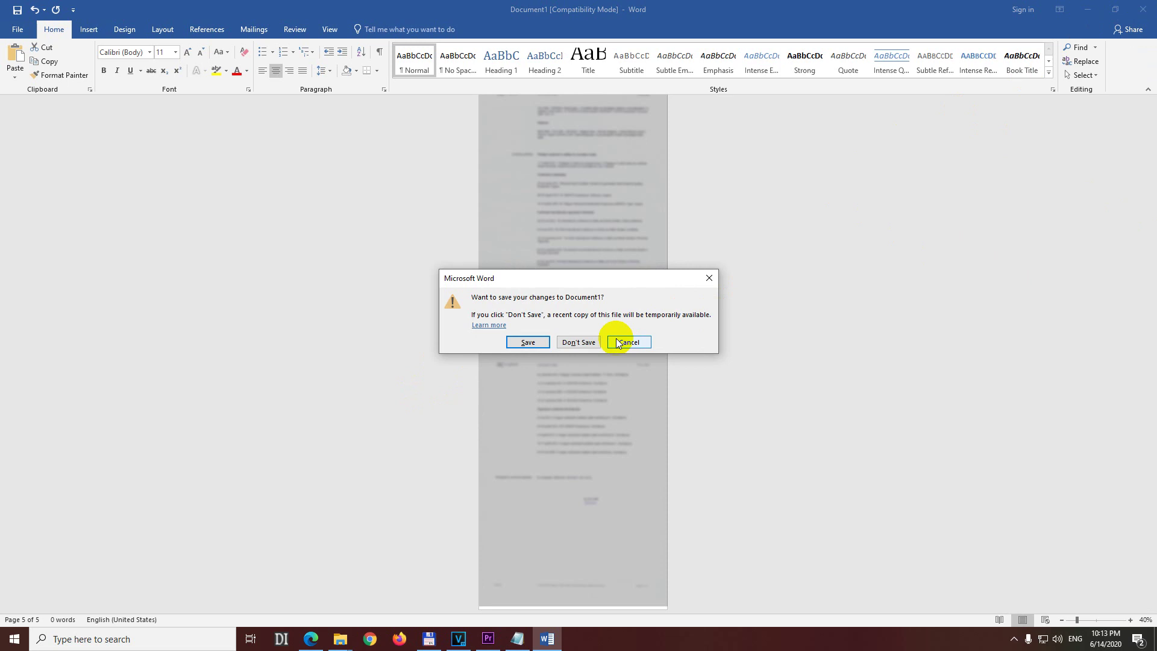
click(579, 342)
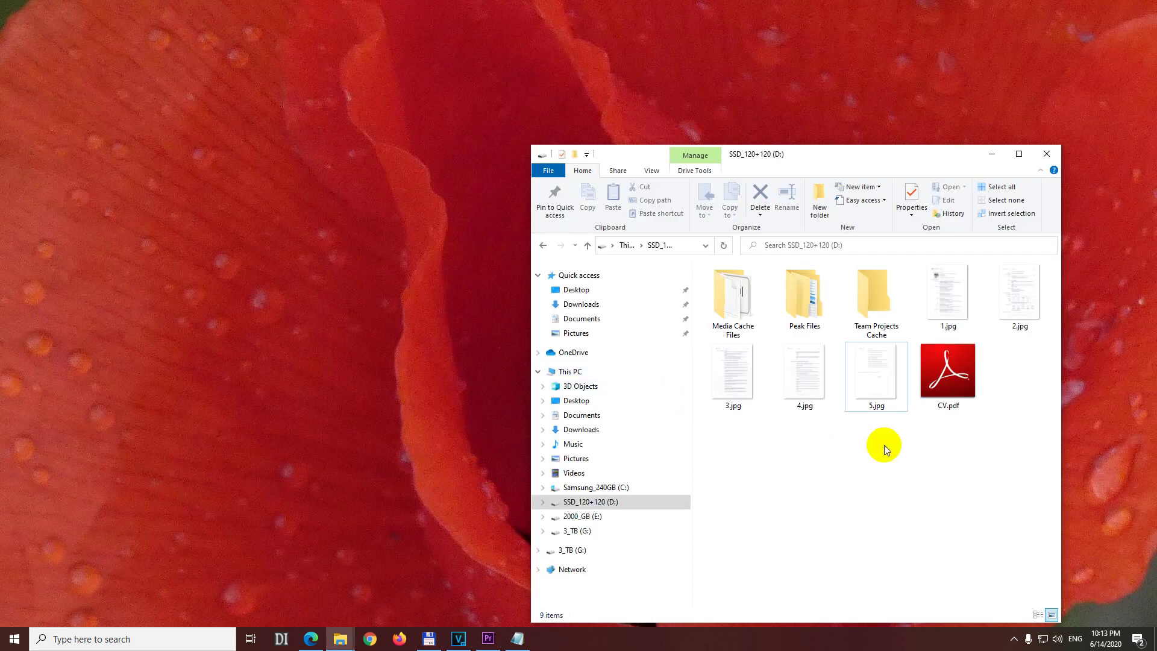
click(948, 386)
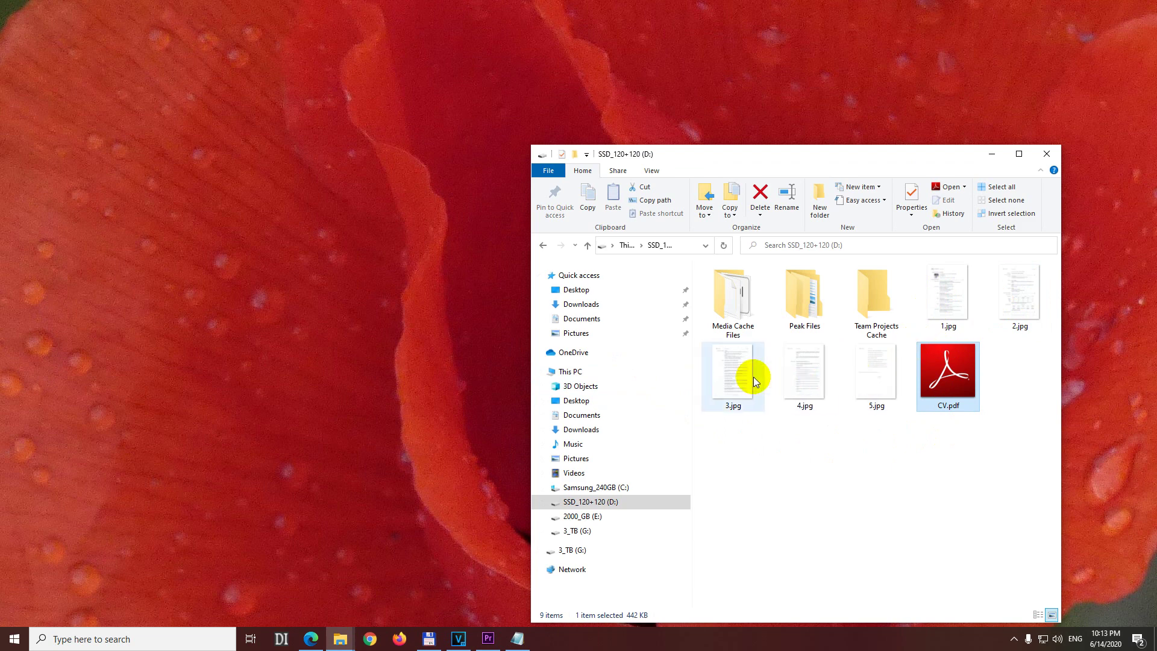
mouse_move(964, 352)
click(971, 458)
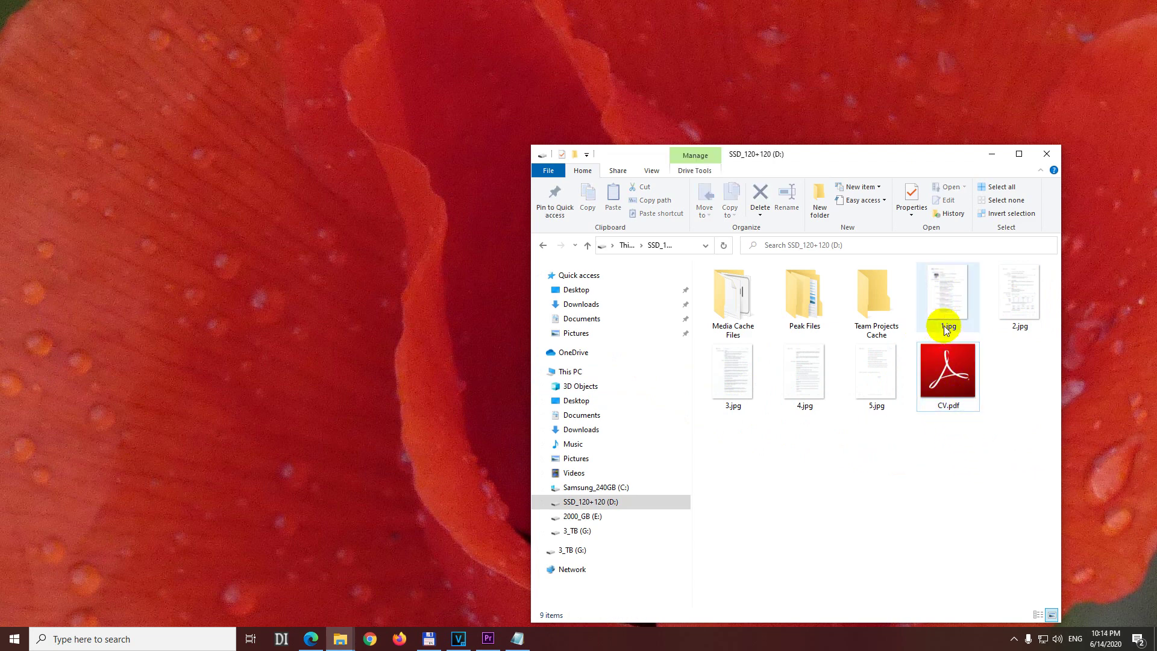
click(944, 304)
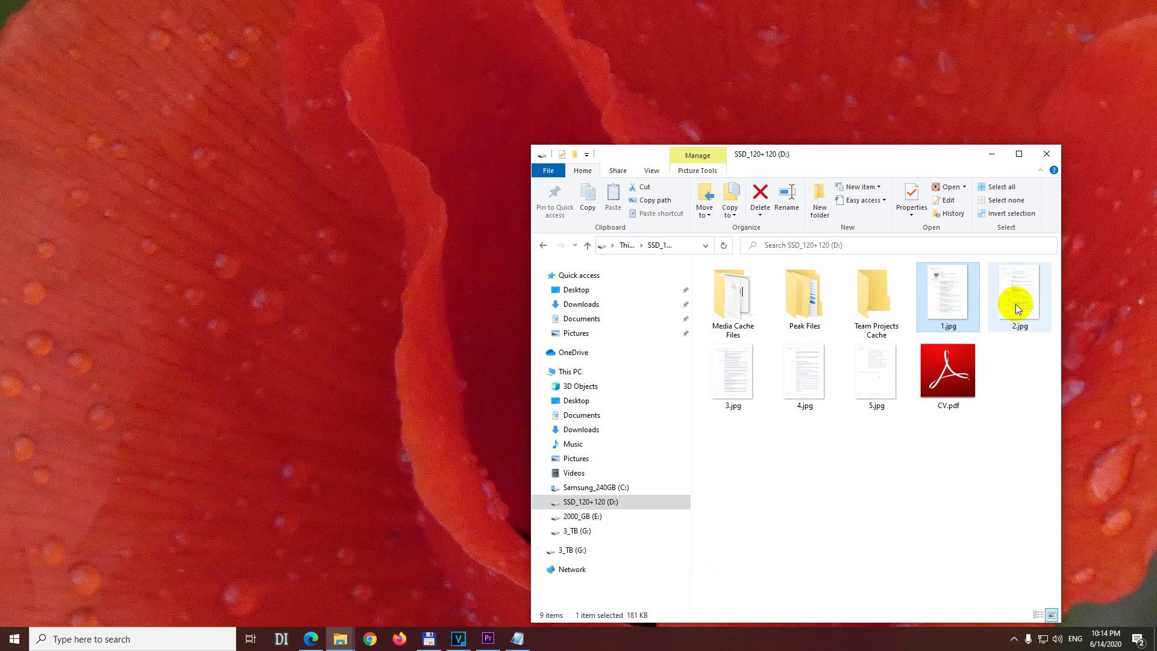
click(874, 375)
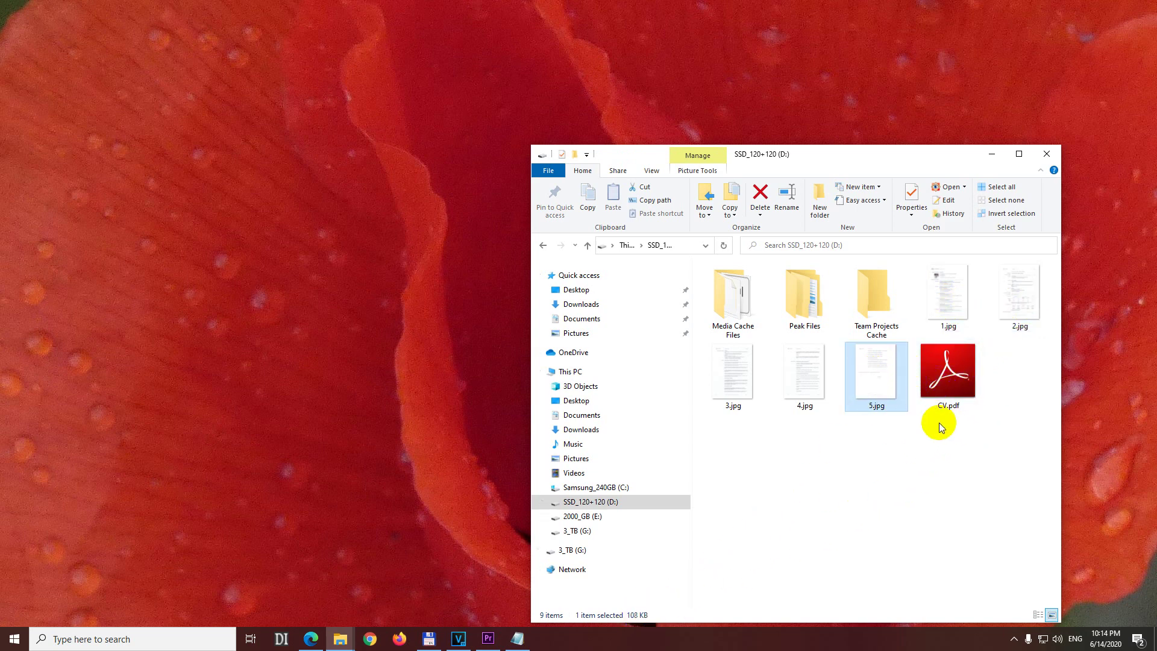
click(951, 393)
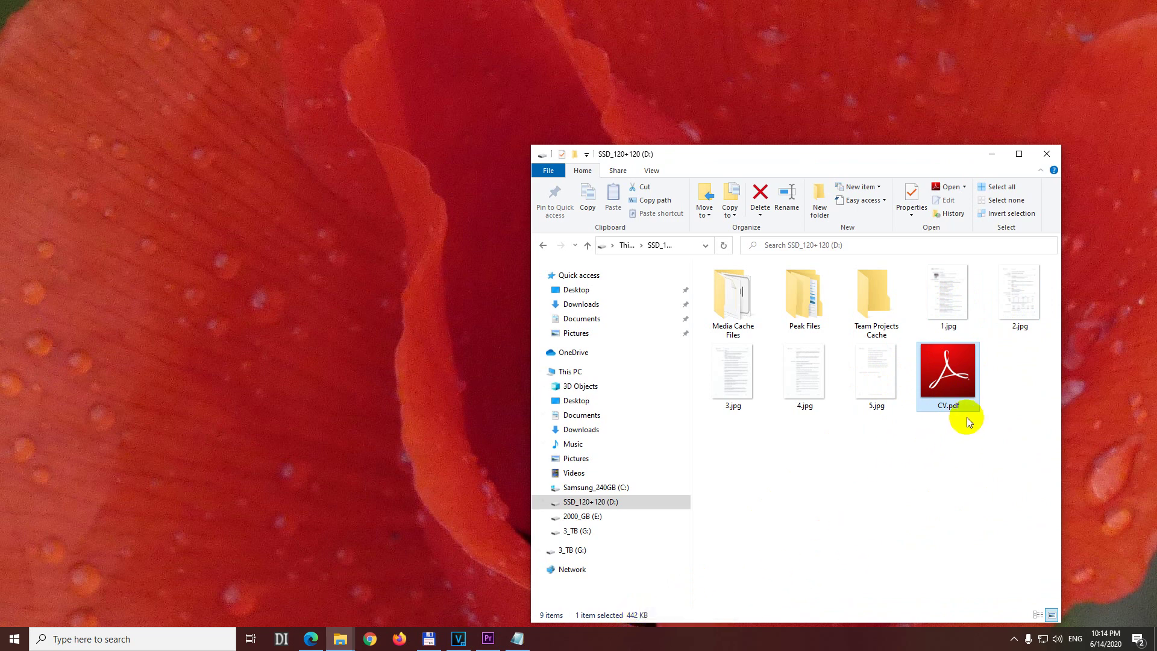
click(939, 385)
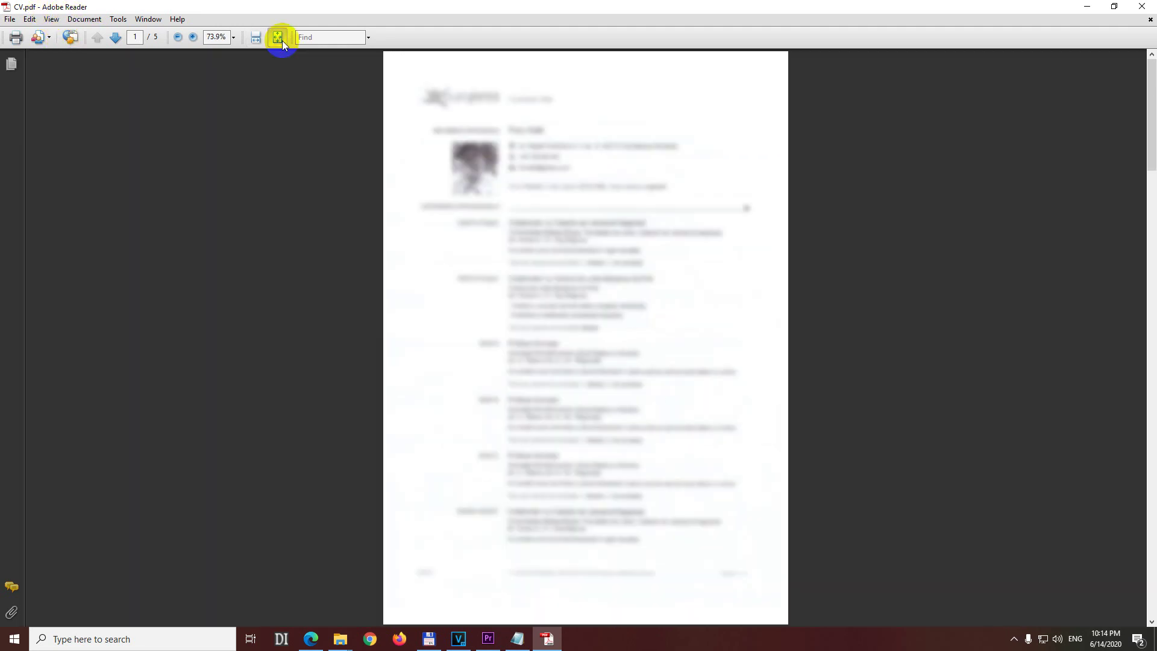
right_click(507, 225)
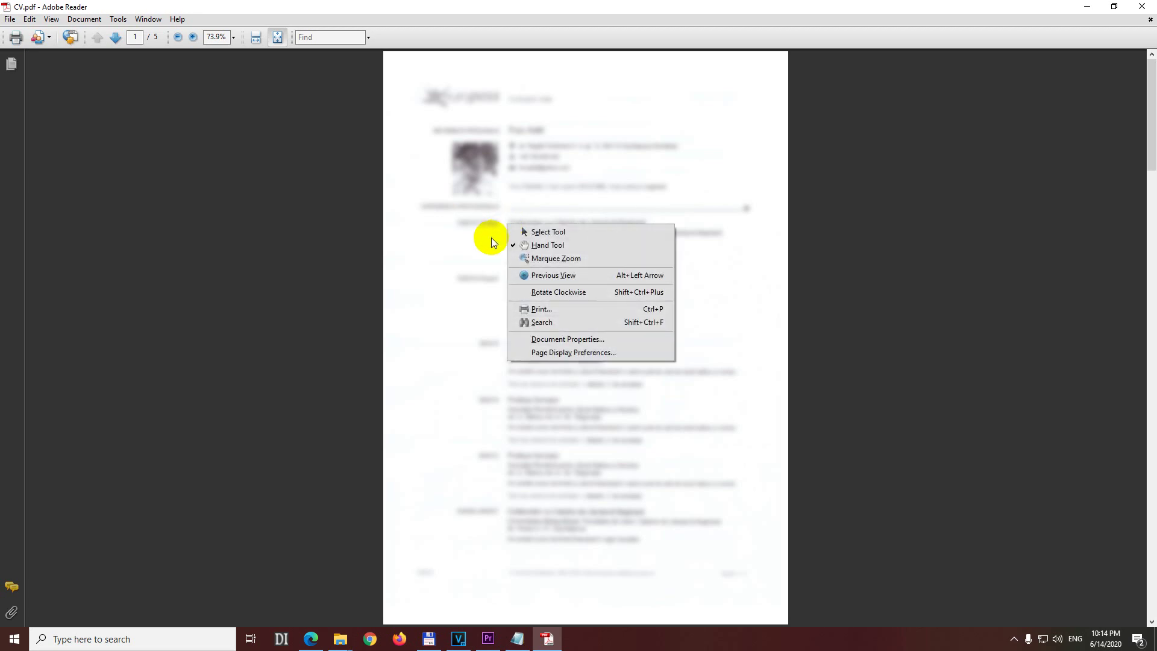
click(550, 247)
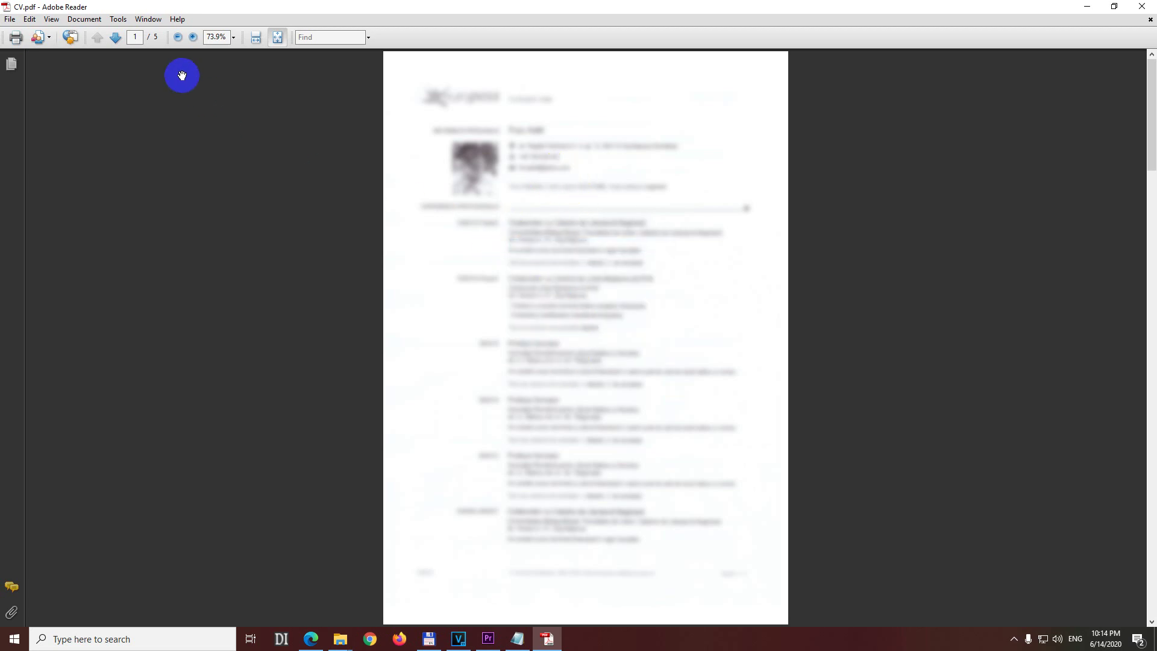
click(51, 19)
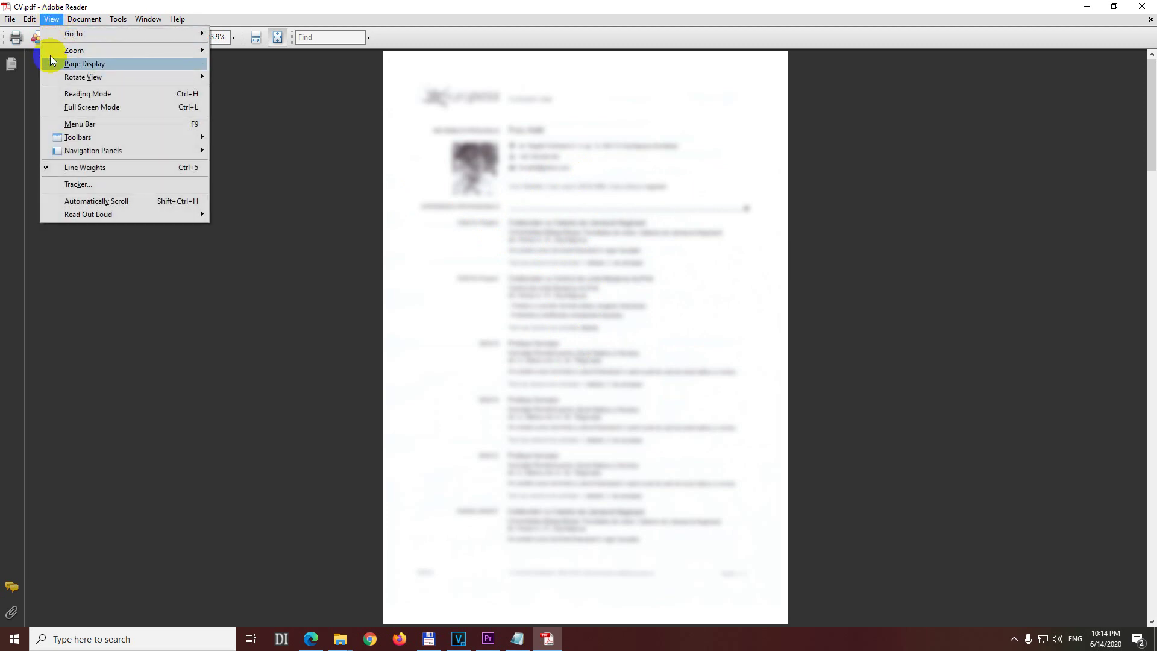
mouse_move(85, 64)
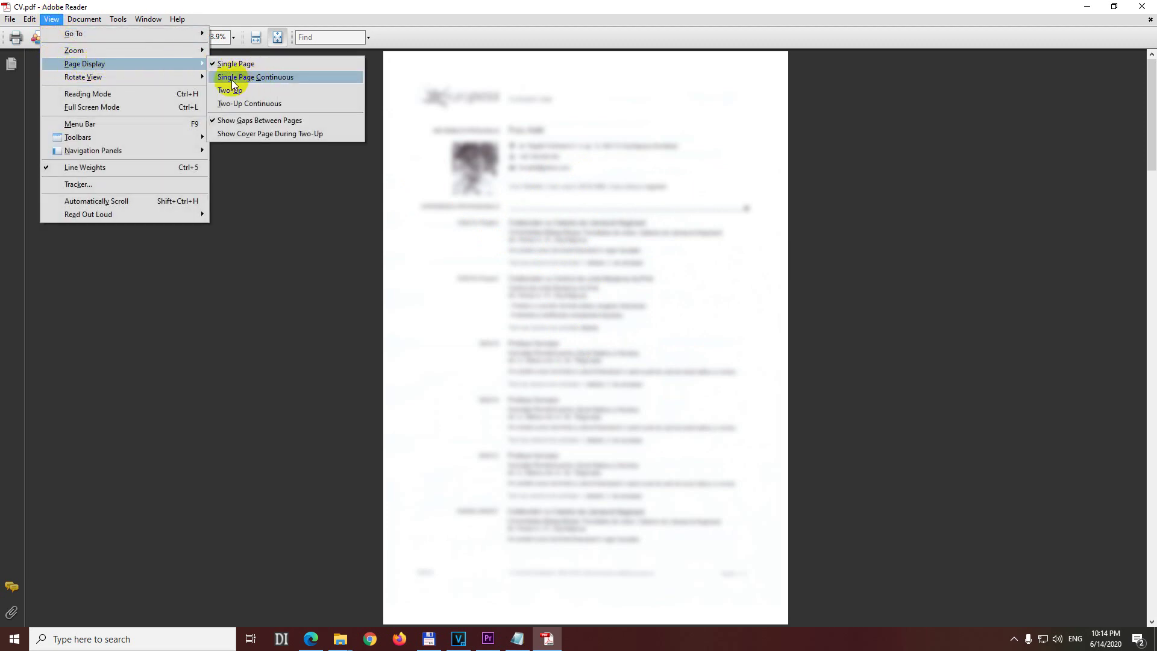
click(304, 77)
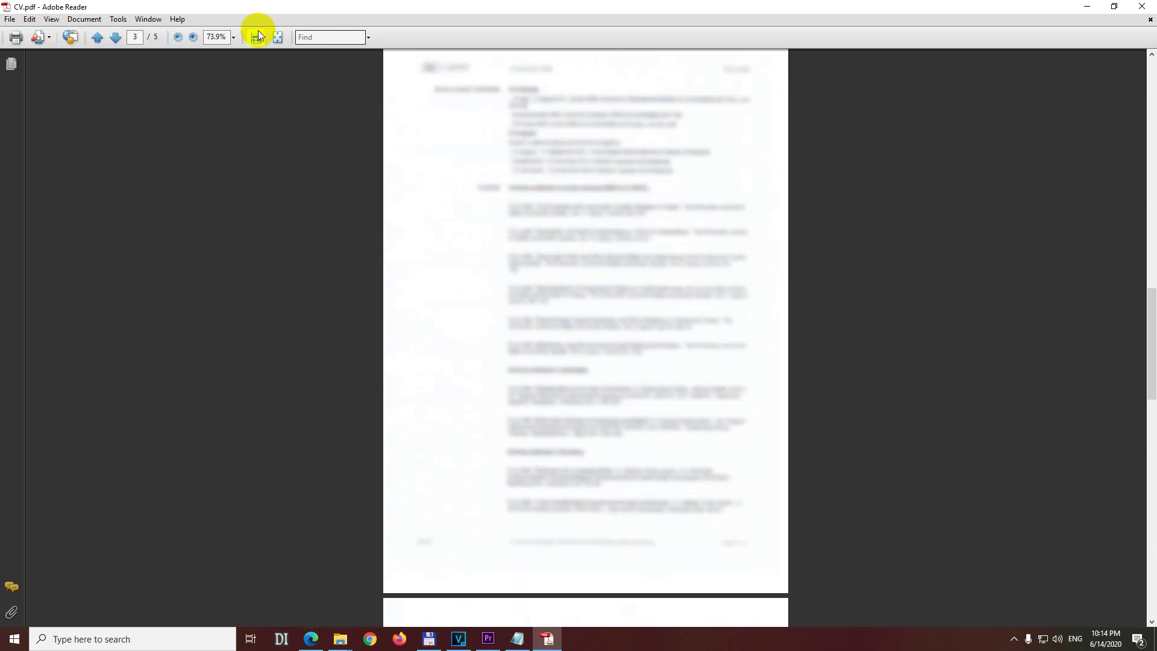
click(278, 38)
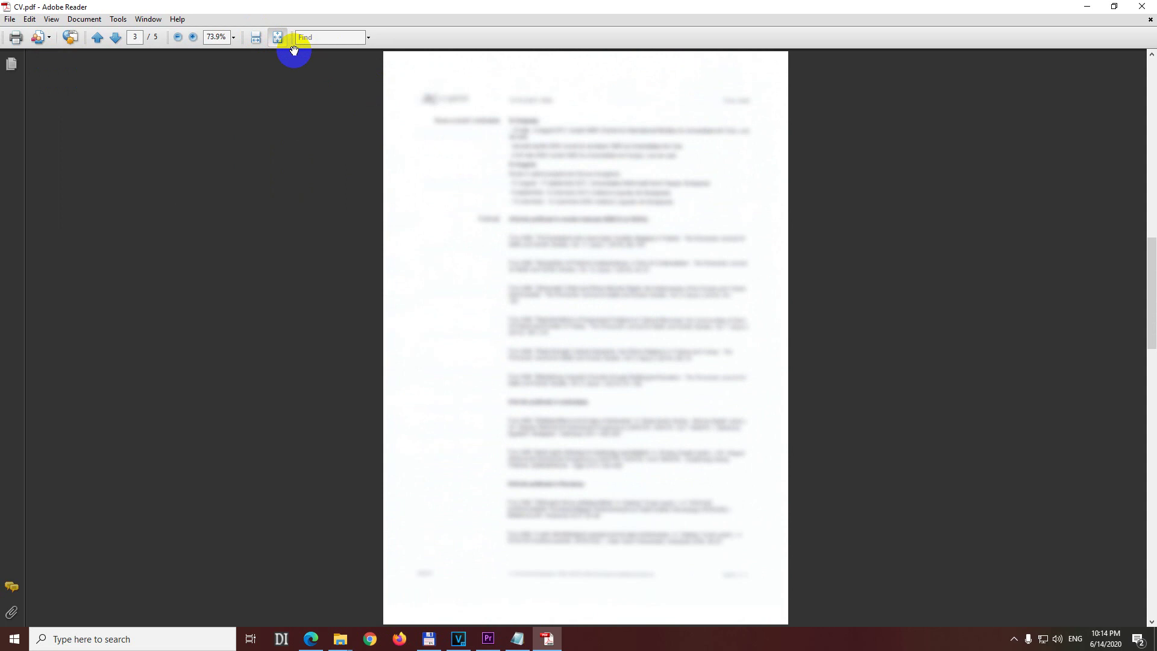
click(1142, 6)
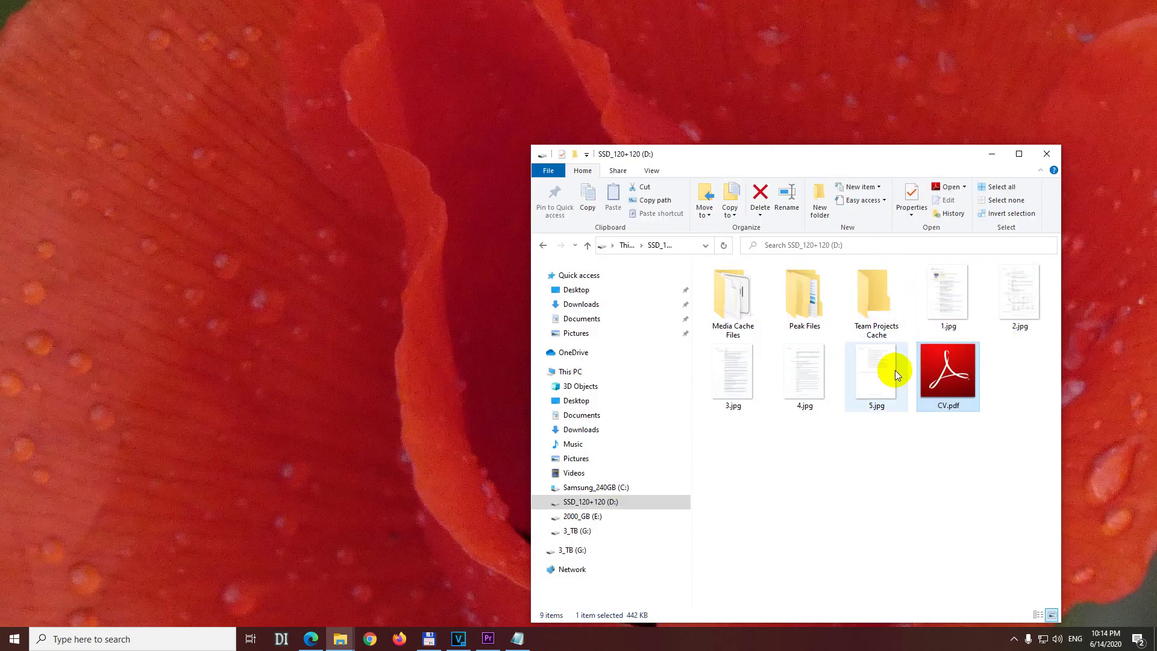